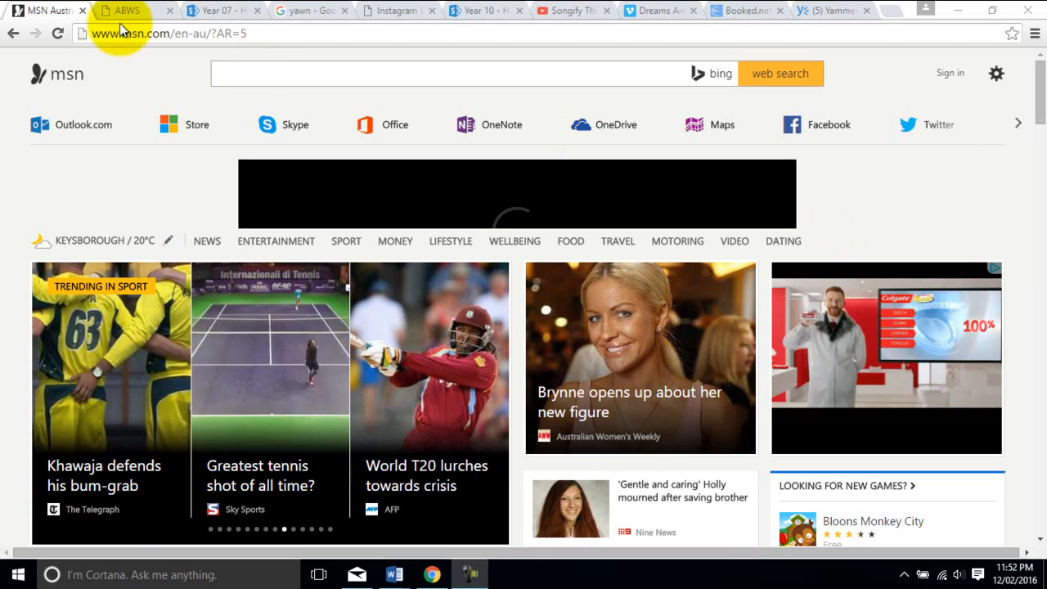
- Look through the open example pages: the ABWS barbed wire site, Year 07 SharePoint site, yawn image results and Instagram blog
click(131, 10)
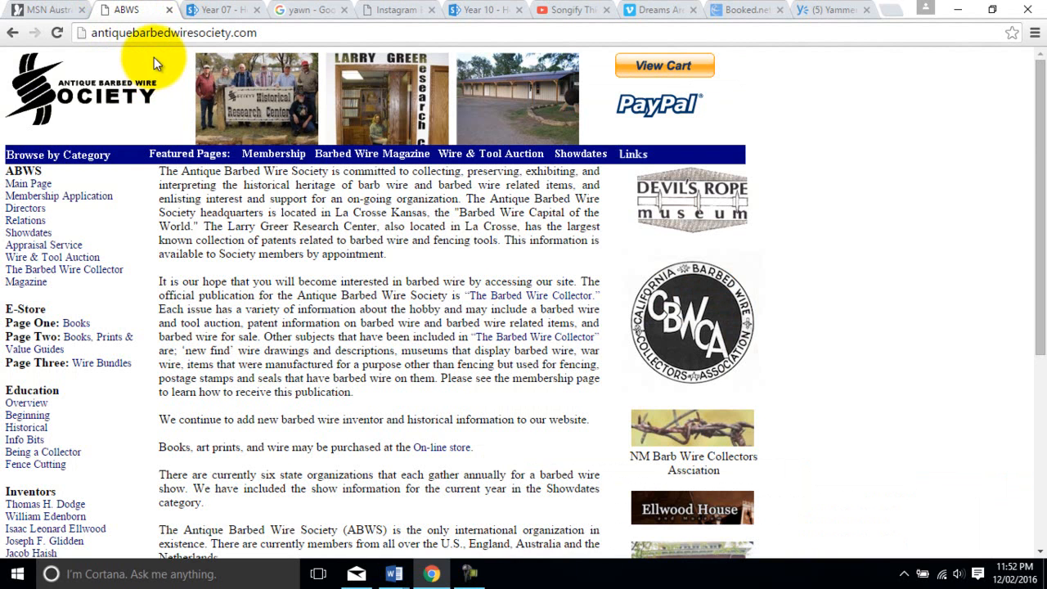
click(214, 13)
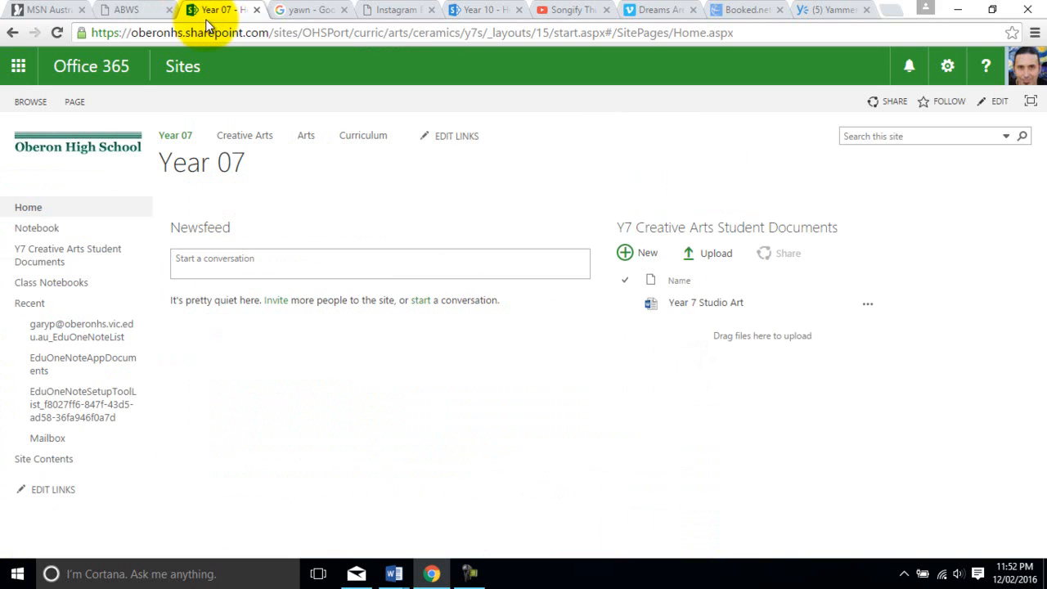
click(133, 10)
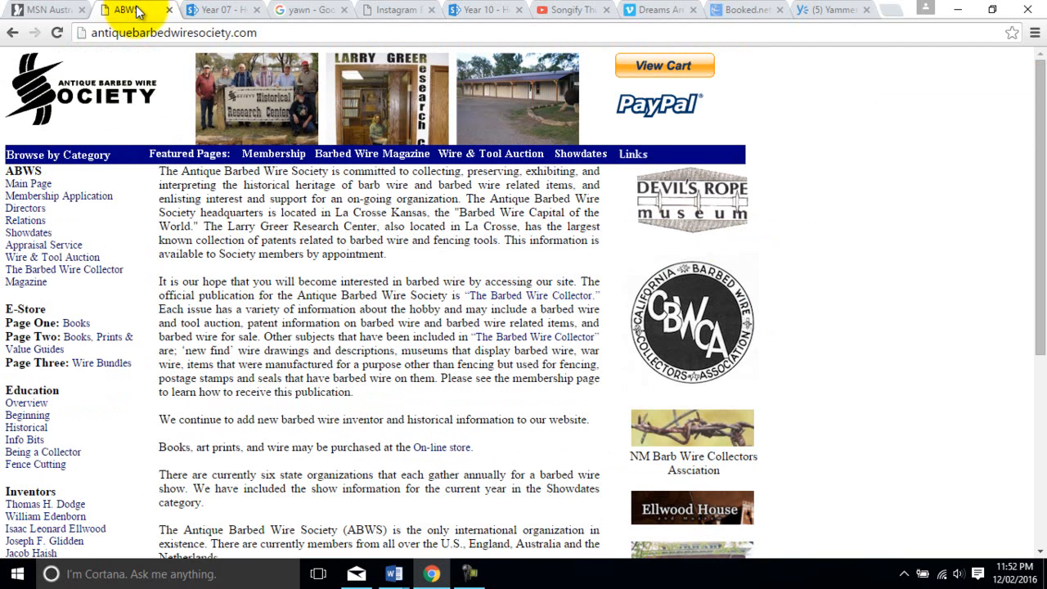
click(322, 10)
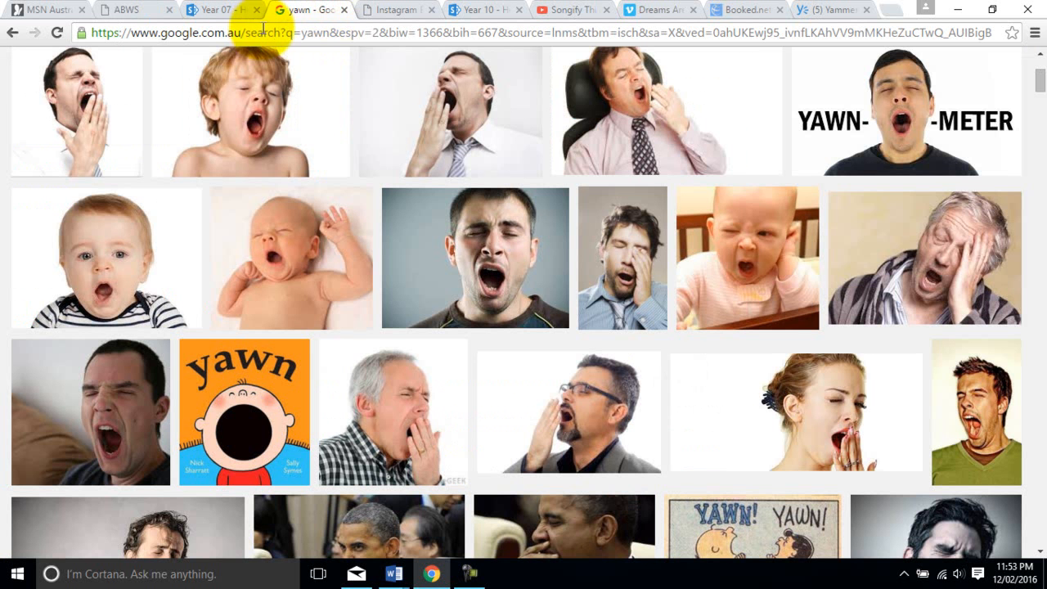
click(220, 13)
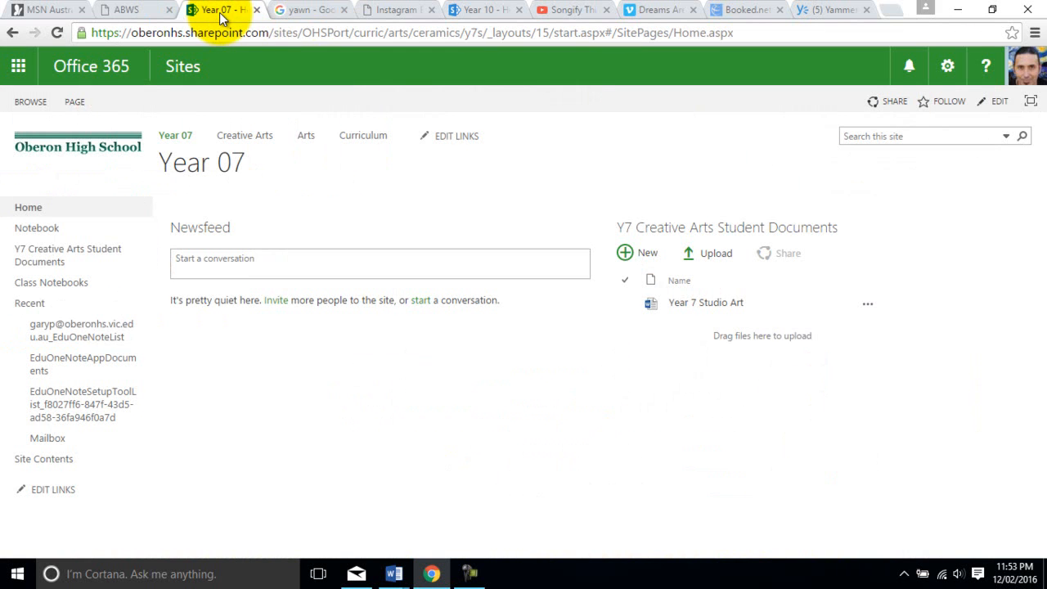
click(392, 10)
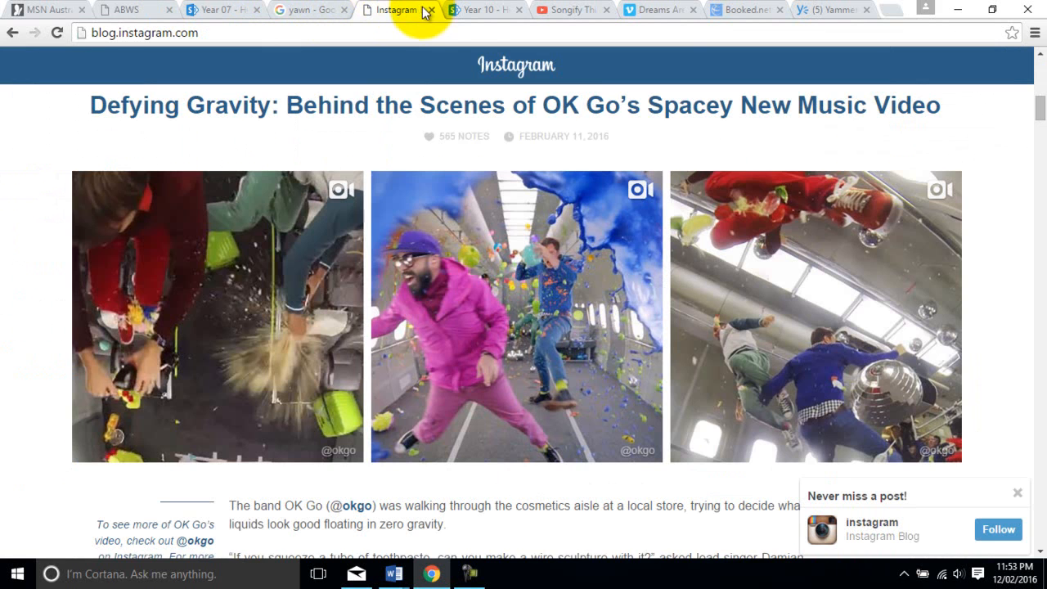
- Open the Year 10 SharePoint home page and review its videos, calendar, blog posts and site pages
click(463, 11)
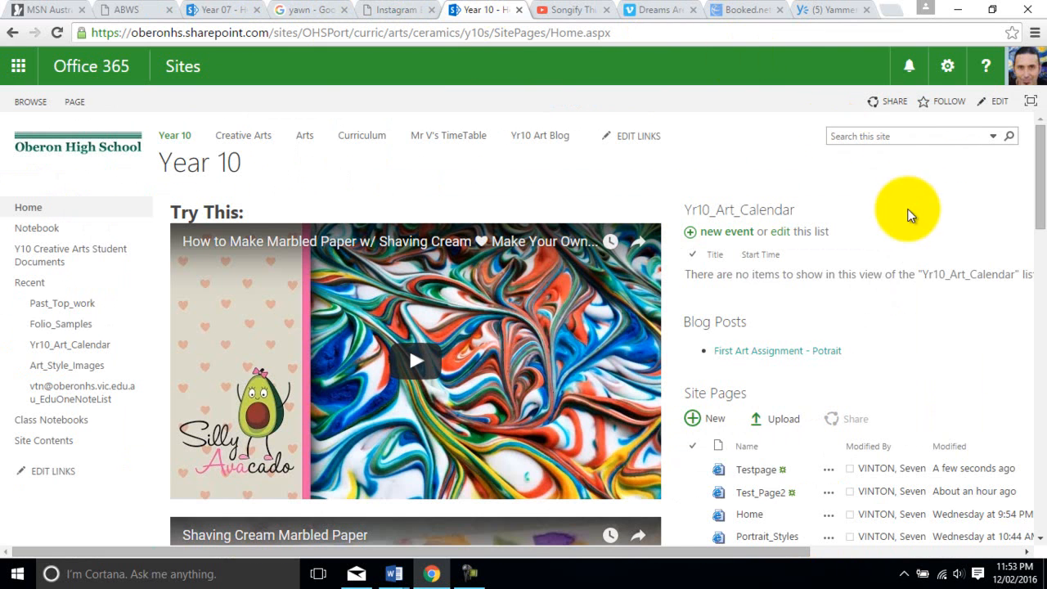
drag(1041, 188, 1040, 204)
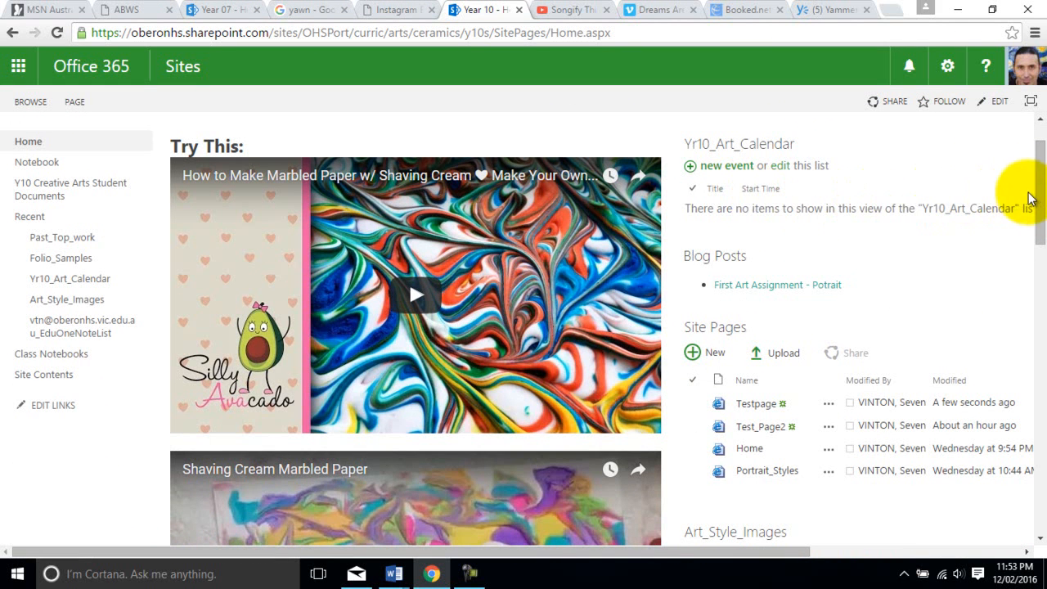
mouse_move(1038, 182)
mouse_down()
mouse_move(1037, 194)
mouse_move(1043, 188)
mouse_up()
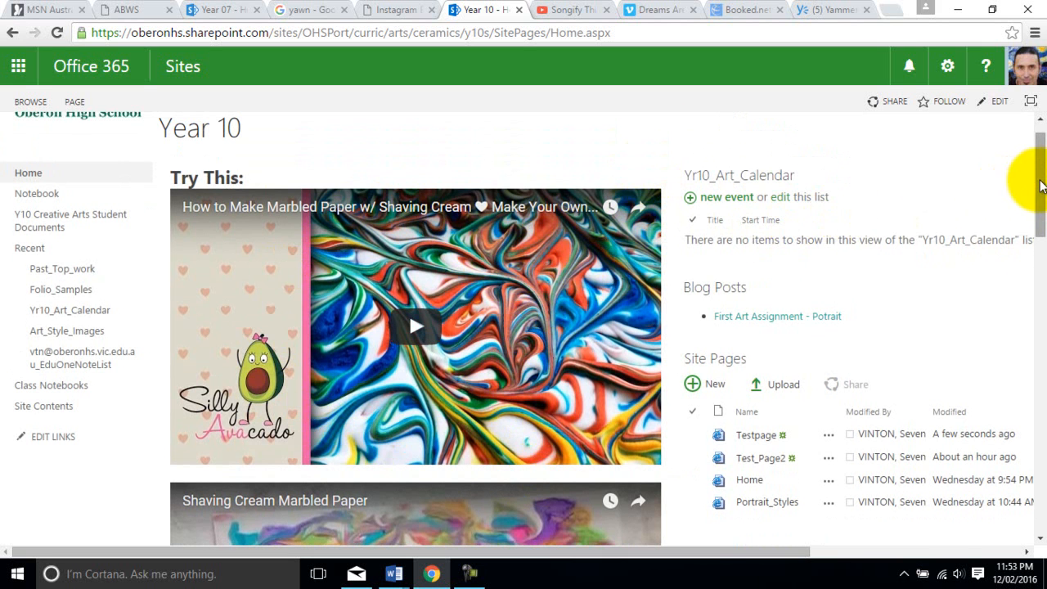
scroll(1040, 187, down, 3)
scroll(1040, 199, up, 2)
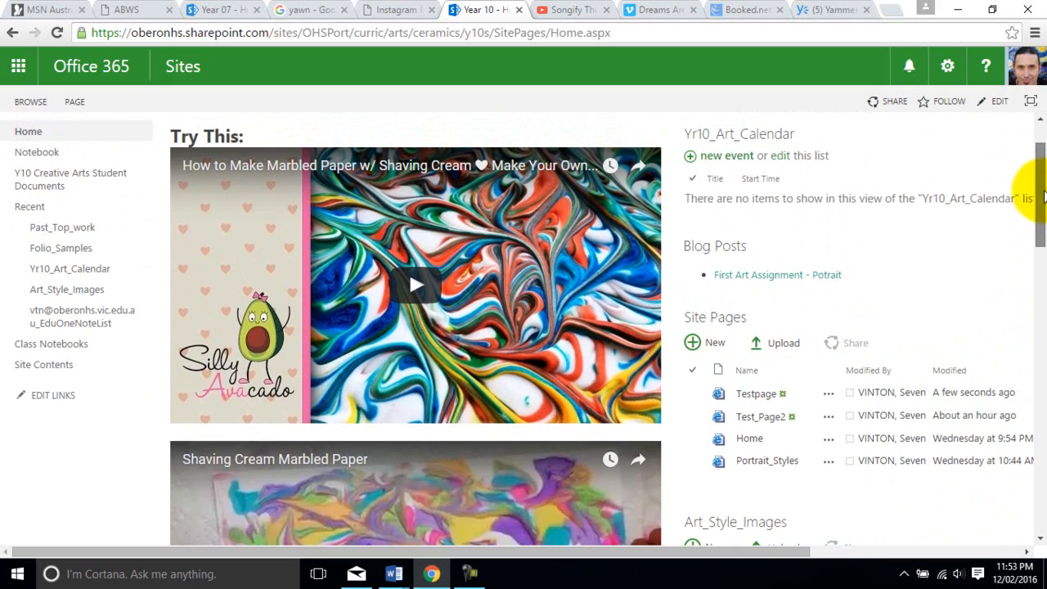
scroll(1039, 187, up, 1)
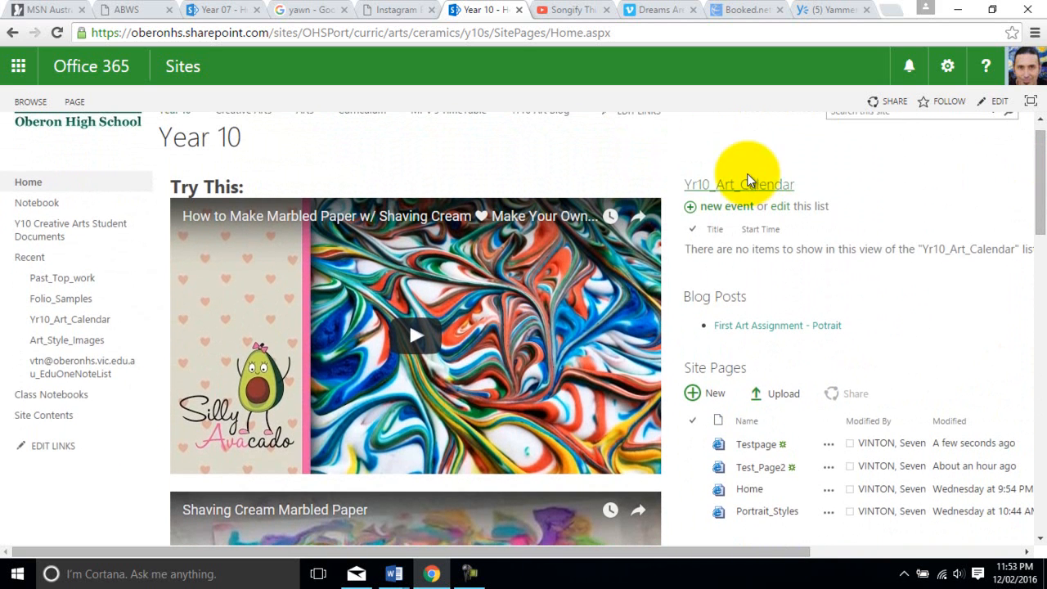
scroll(1032, 115, up, 1)
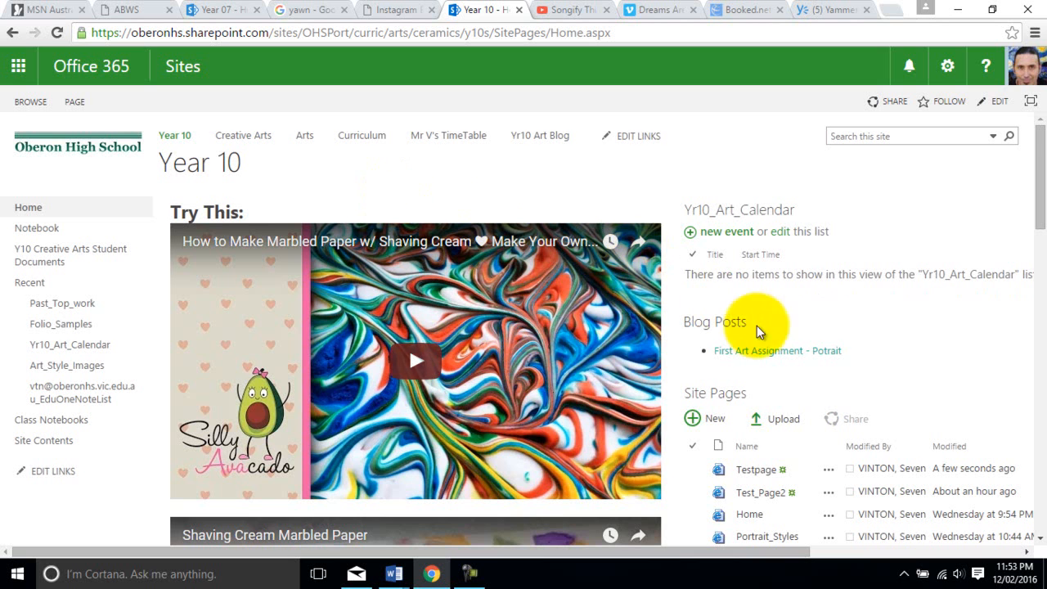
- Open Test_Page2 from the Site Pages list and review its embedded YouTube, Vimeo and Yammer content
drag(1039, 205, 1042, 249)
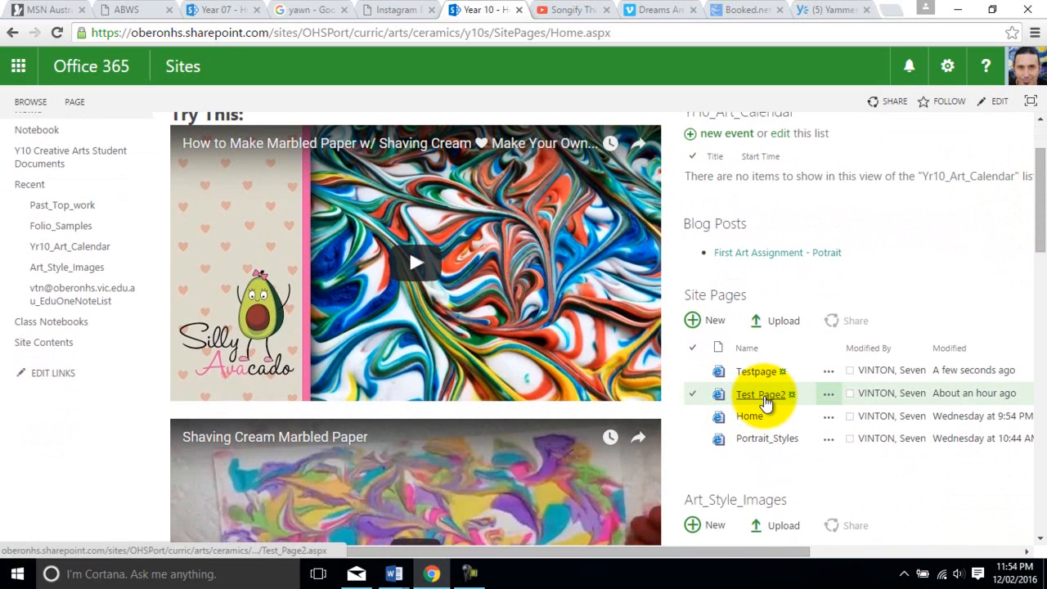
click(763, 399)
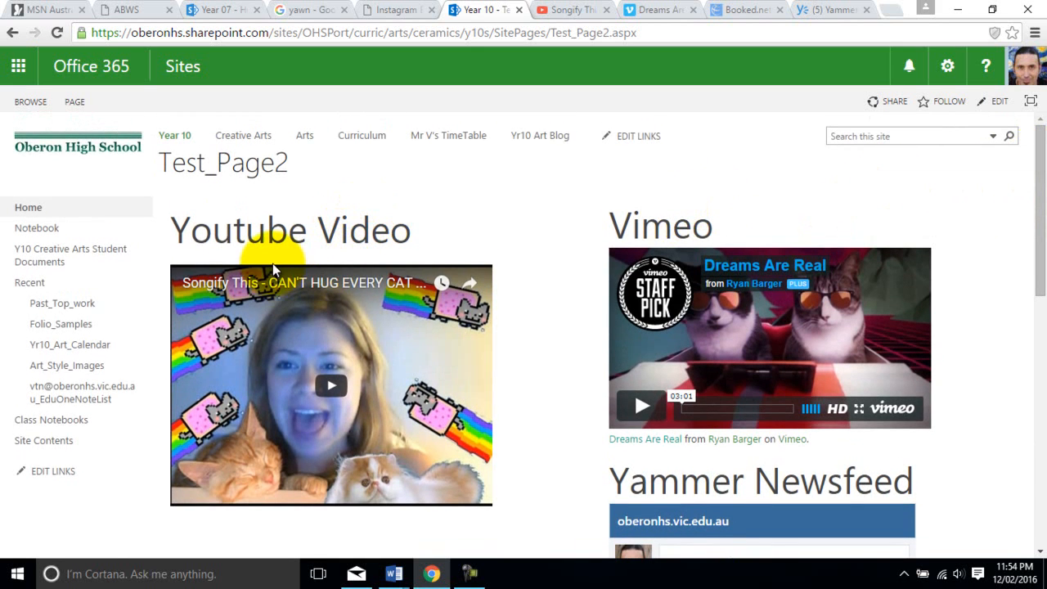
drag(1039, 203, 1040, 231)
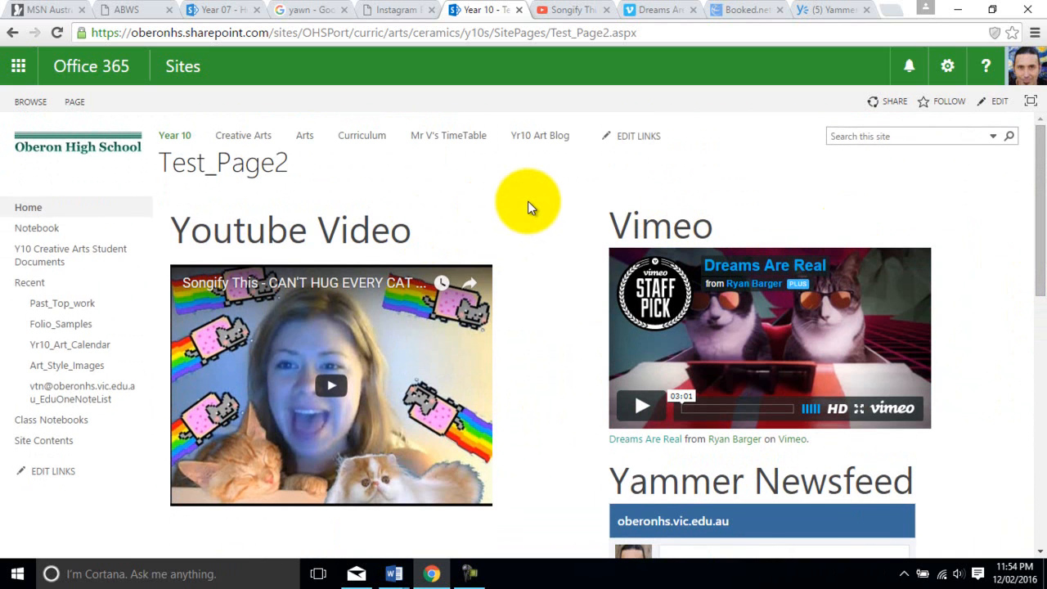
- Return to the Year 10 home page and open Testpage from the Site Pages list
click(183, 137)
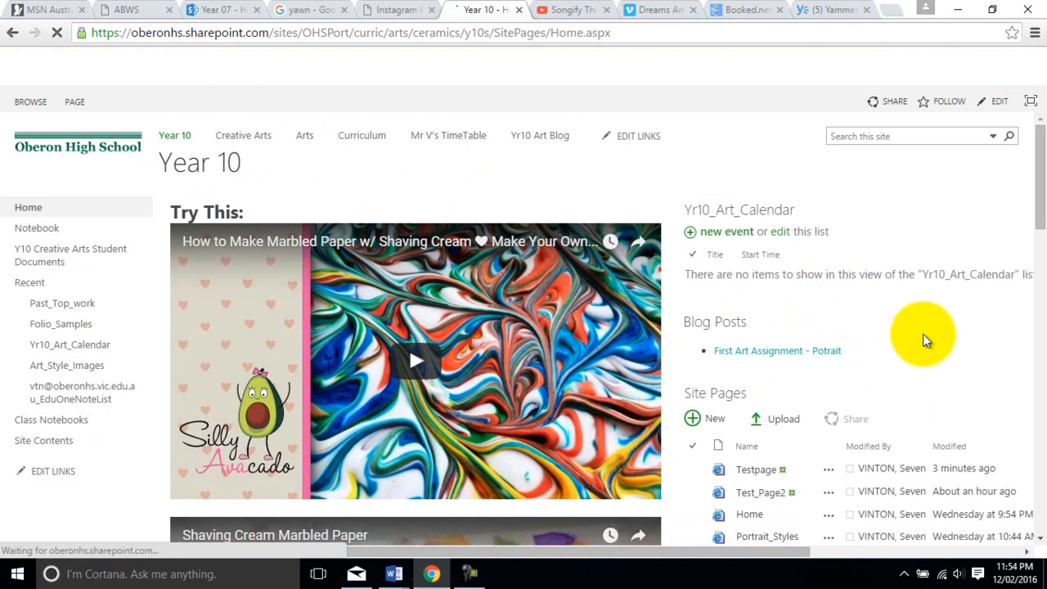
drag(1043, 223, 1039, 260)
click(765, 317)
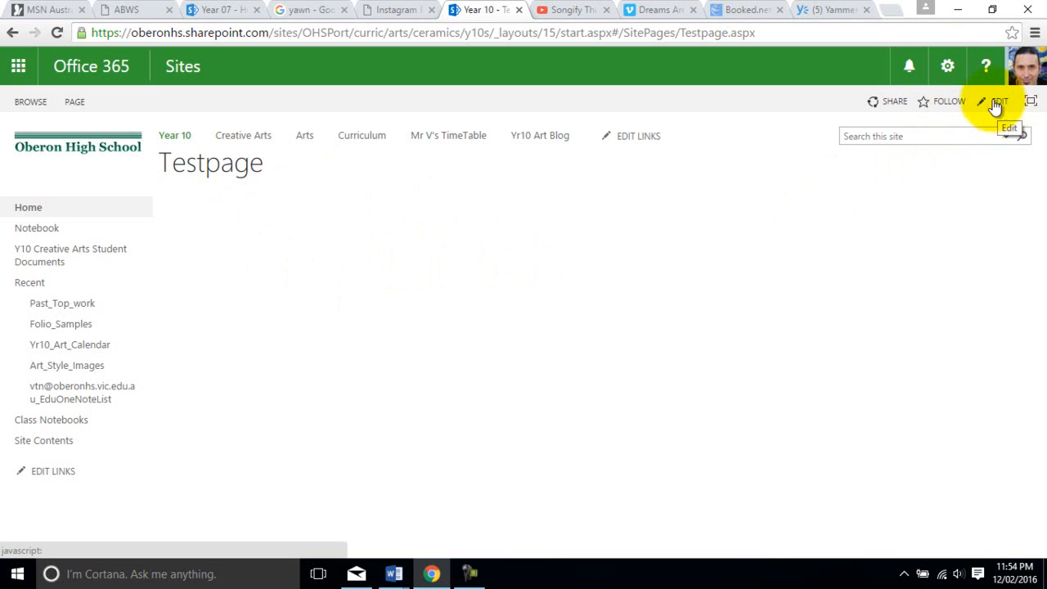
- Put Testpage into edit mode and set its text layout to two columns
click(953, 72)
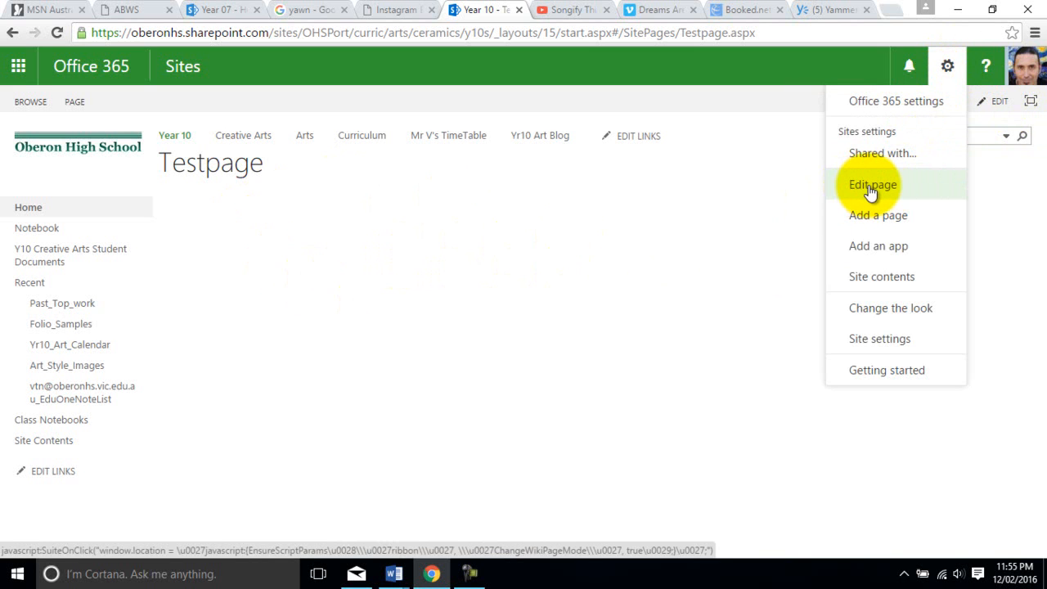
click(996, 111)
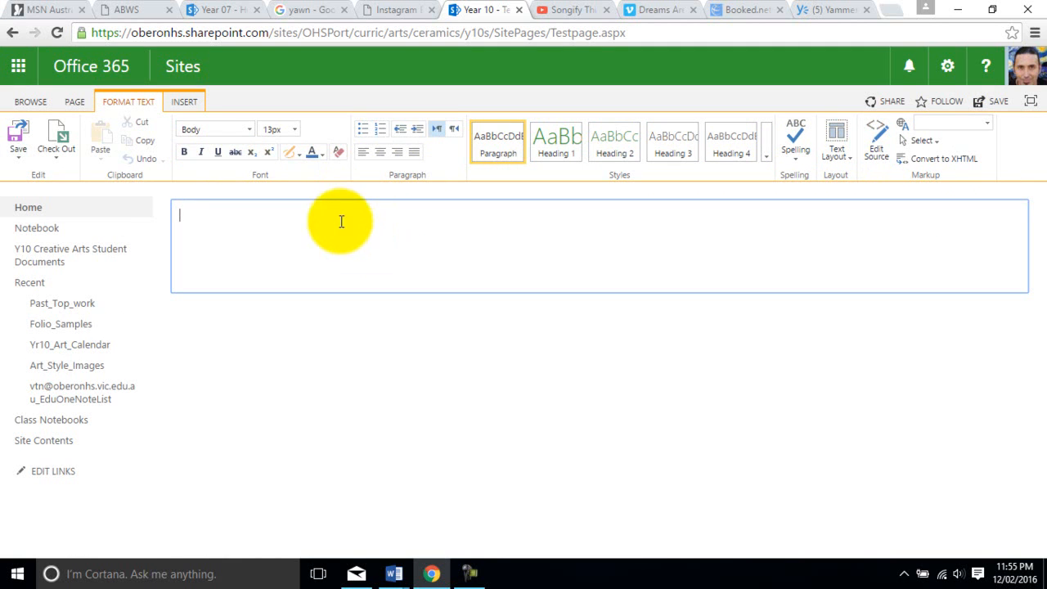
click(837, 155)
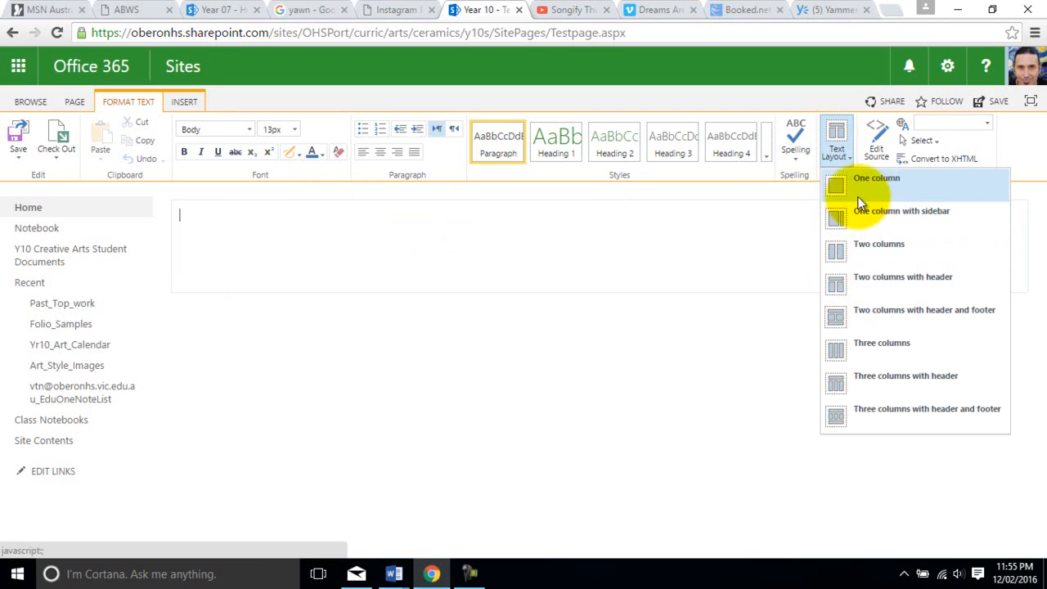
click(850, 258)
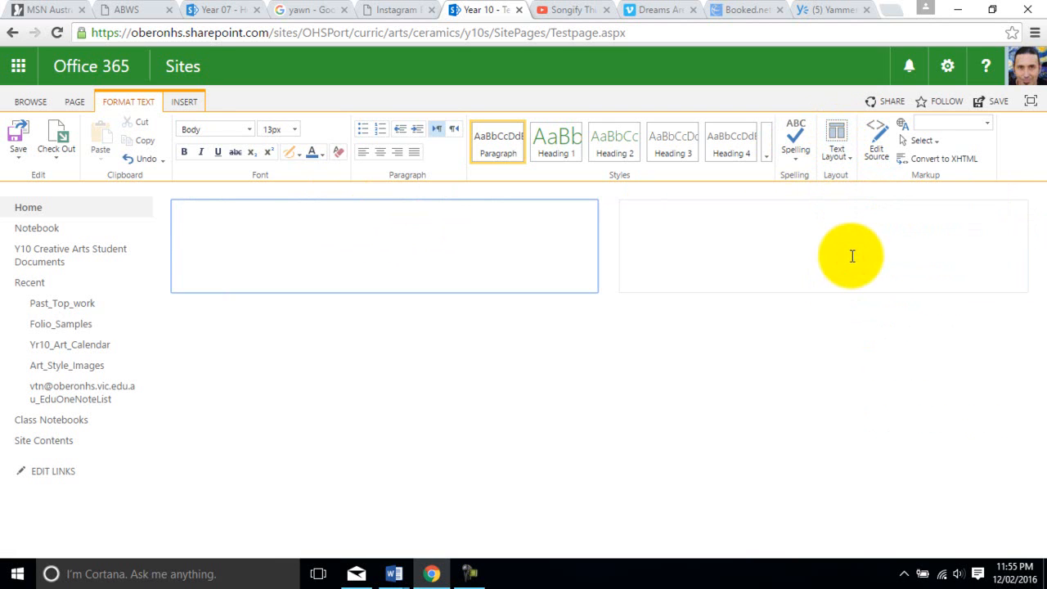
click(836, 147)
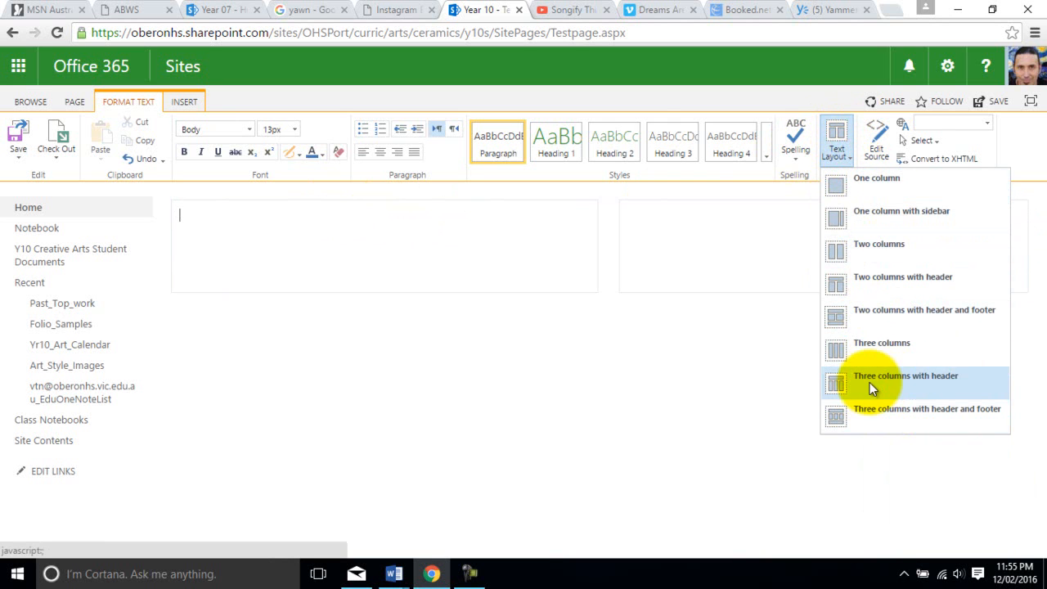
click(446, 222)
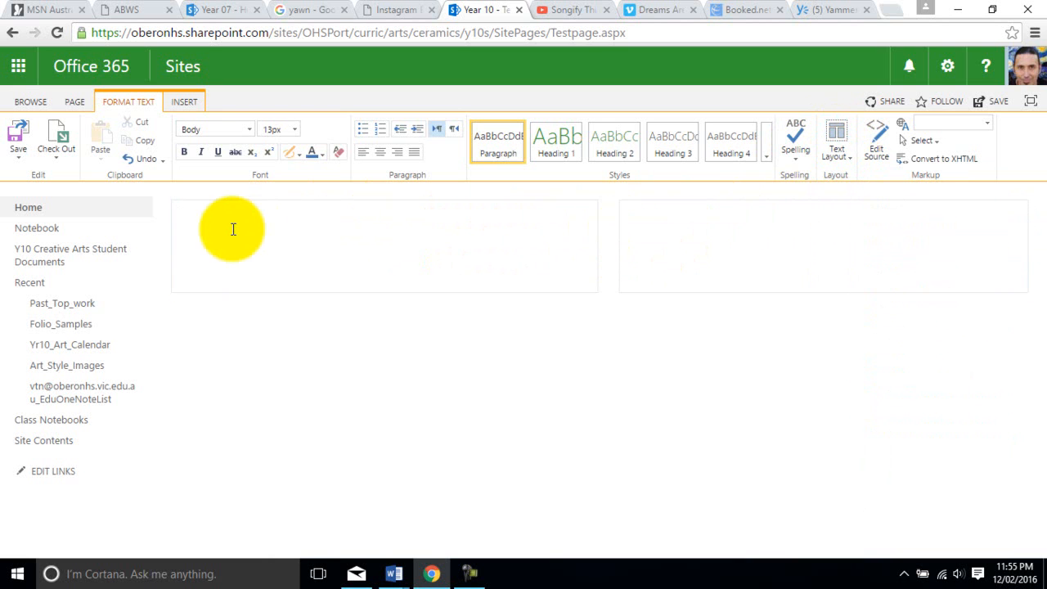
- Open the embed code dialog for the first column of the page
click(192, 222)
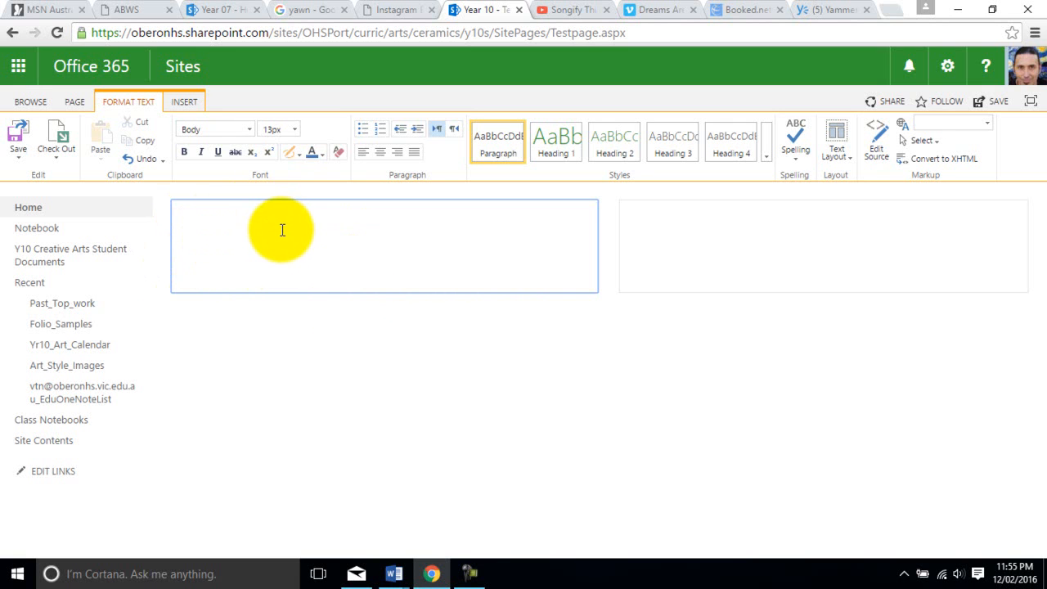
click(189, 105)
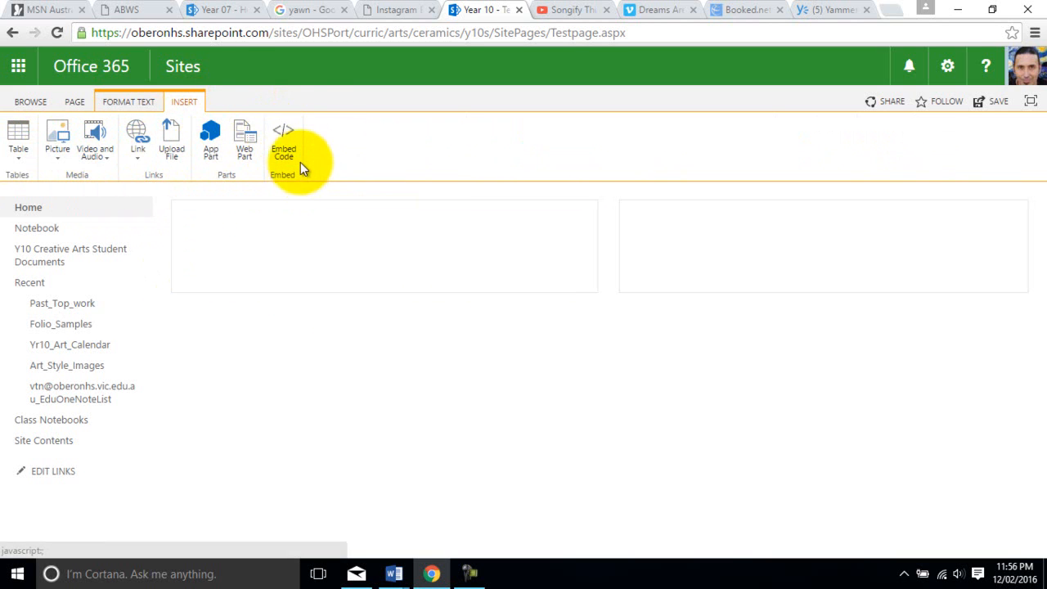
click(283, 150)
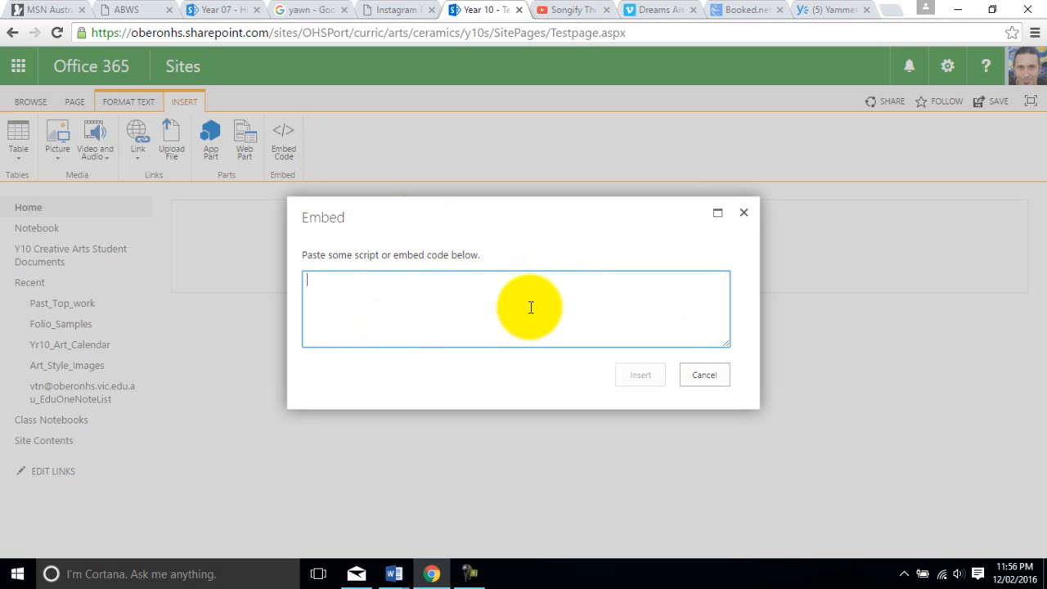
- Switch to the Songify This cat video on YouTube and examine its embed code and video size options
click(565, 13)
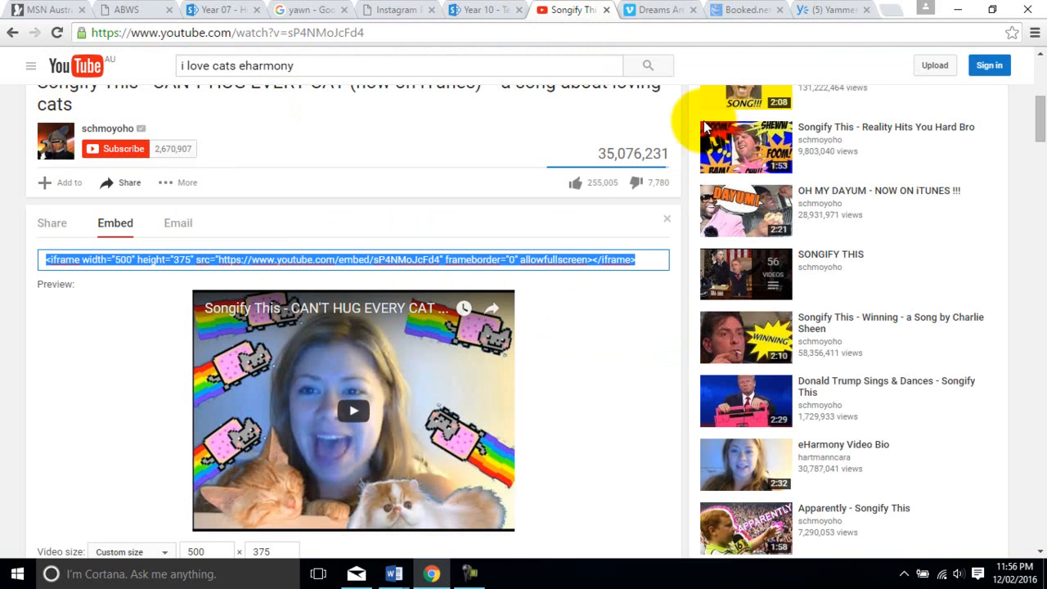
mouse_move(1041, 109)
mouse_down()
mouse_move(1043, 84)
mouse_move(1043, 107)
mouse_up()
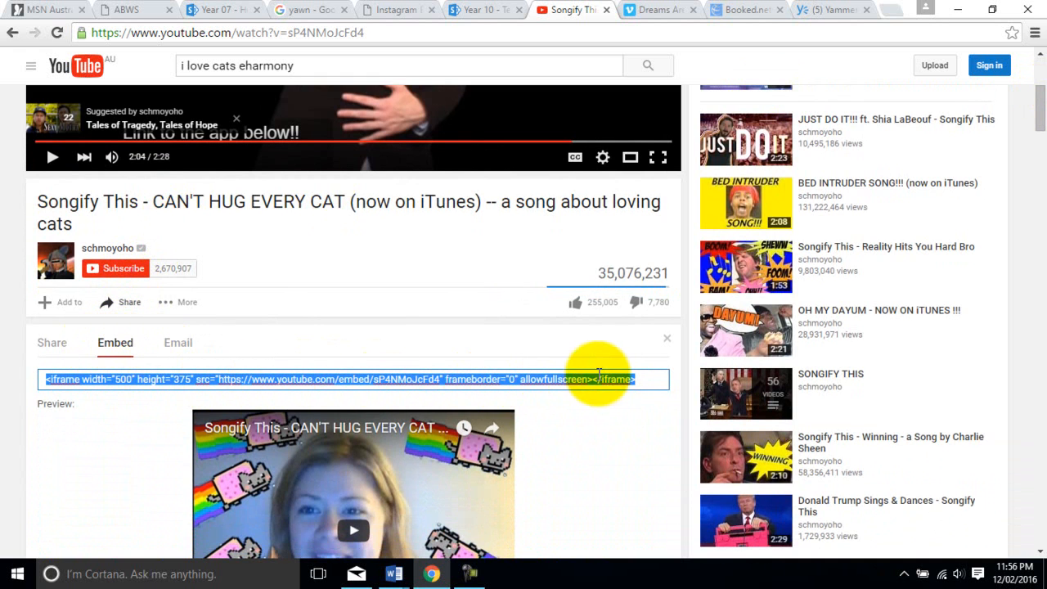
drag(1037, 123, 1040, 152)
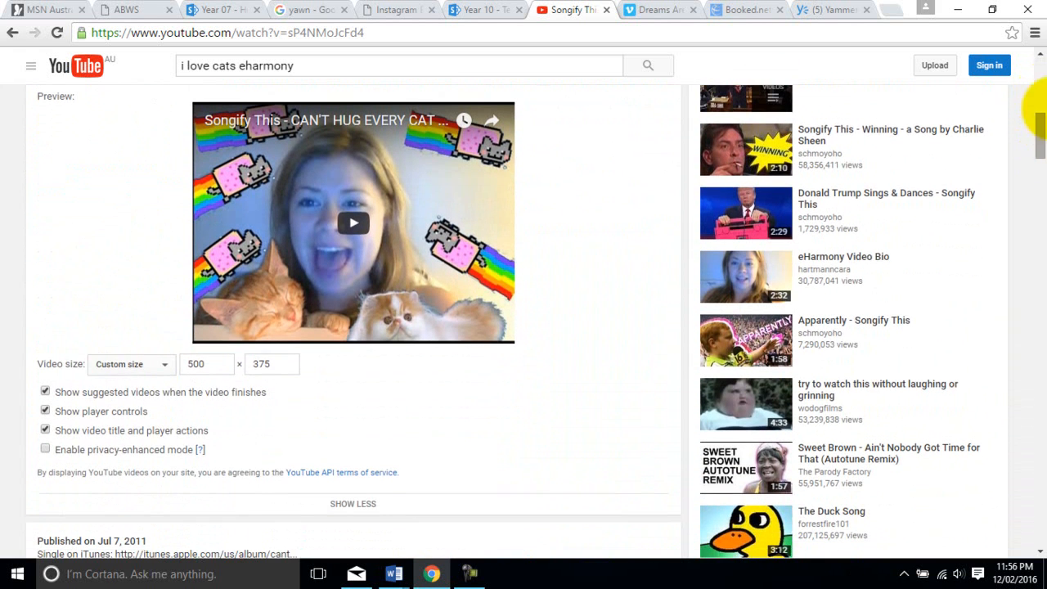
click(165, 370)
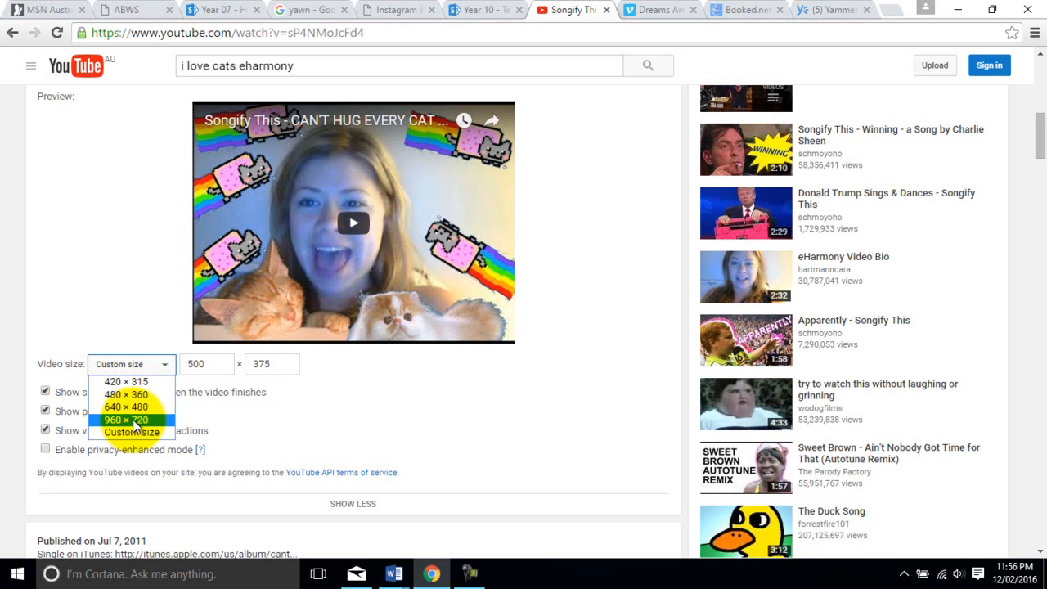
click(210, 364)
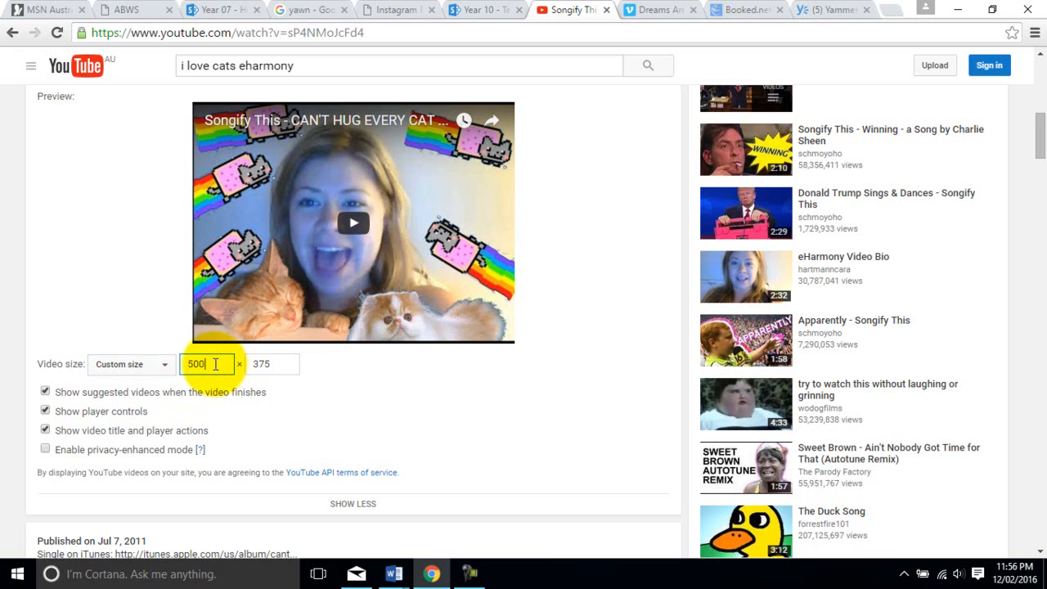
double_click(205, 365)
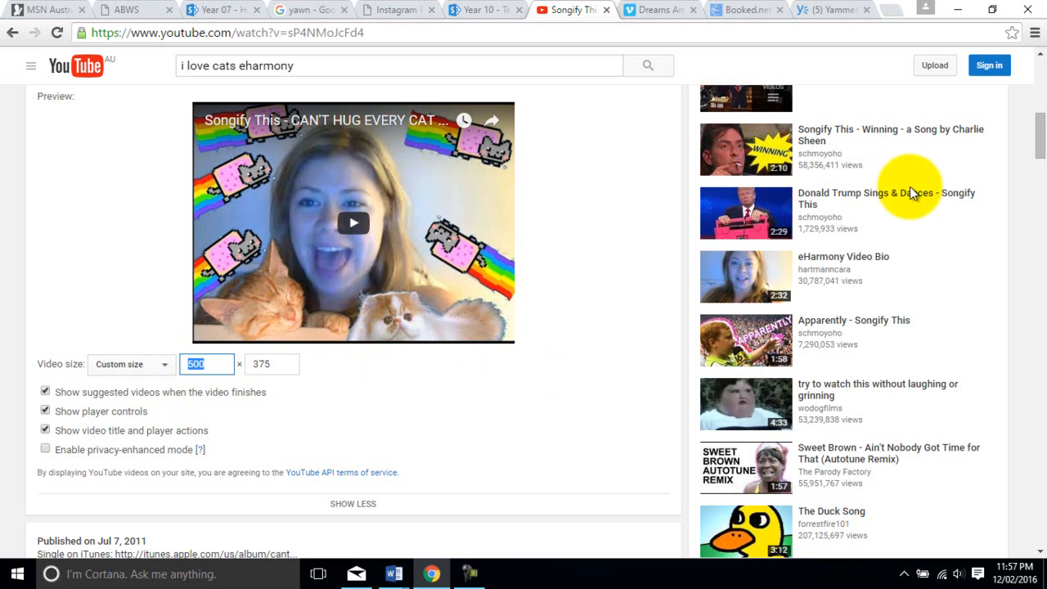
drag(1040, 137, 1041, 115)
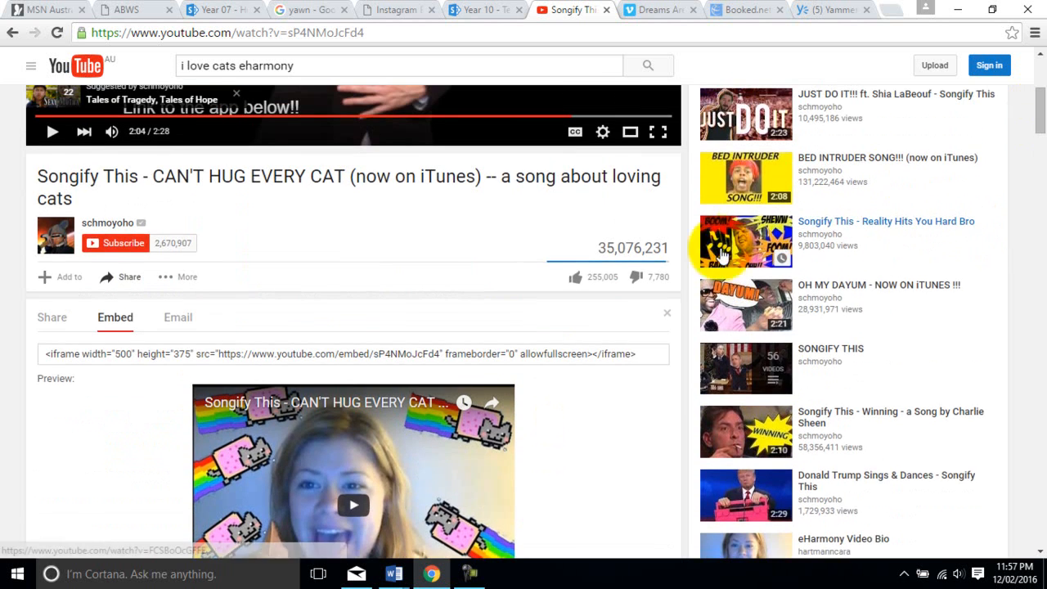
- Copy the full 500 by 375 iframe embed code of the Songify This cat video
double_click(621, 353)
double_click(573, 391)
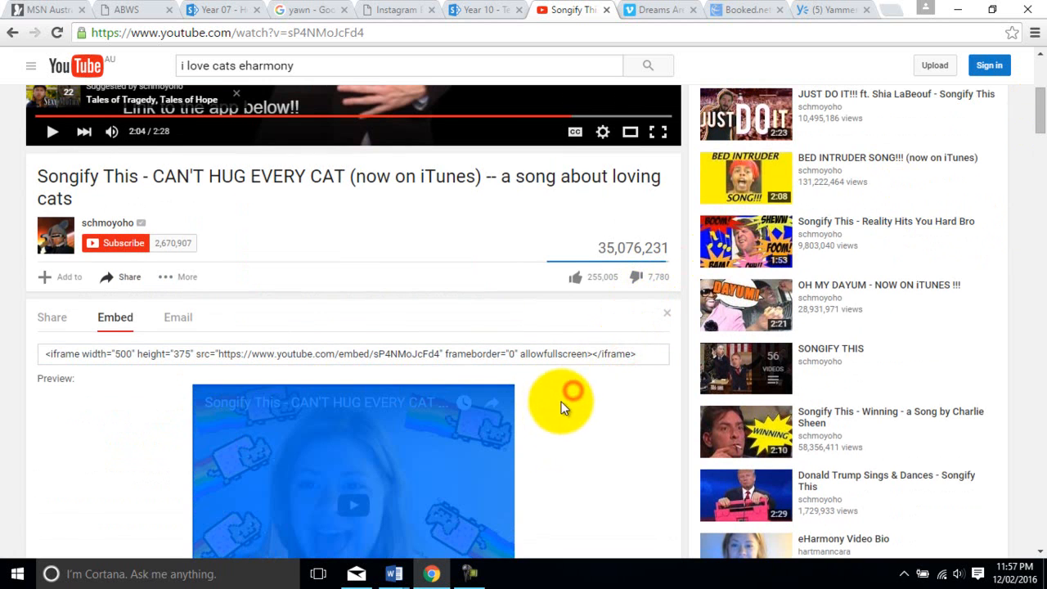
click(612, 358)
drag(646, 351, 2, 391)
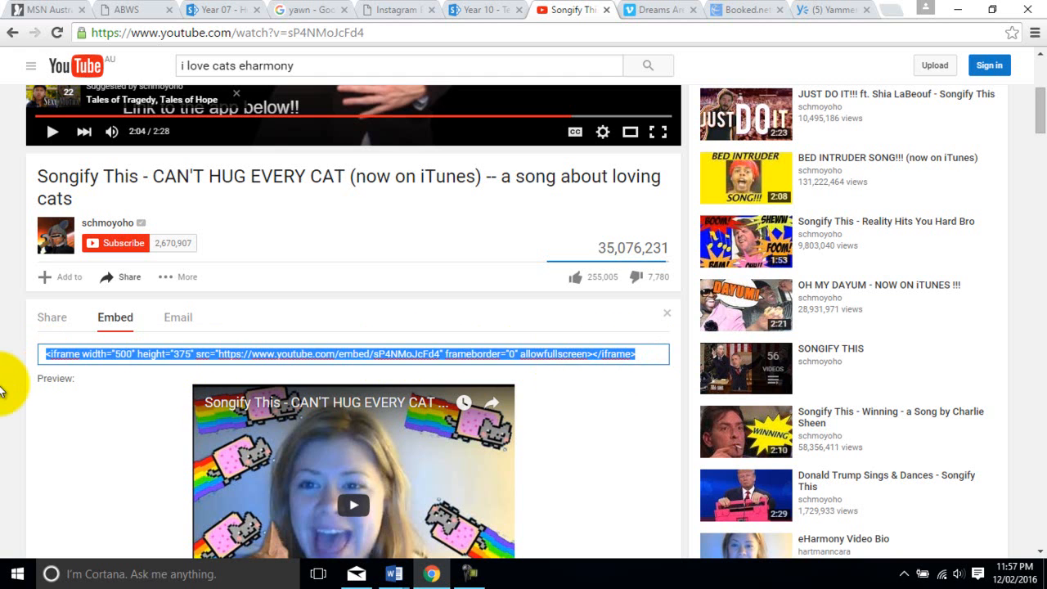
- Switch back to the Testpage embed dialog and insert the copied YouTube iframe code into the first column
click(470, 10)
text(<iframe width="500" height="375" src="https://www.youtube.com/embed/sP4NMoJcFd4" frameborder="0" allowfullscreen> </iframe>)
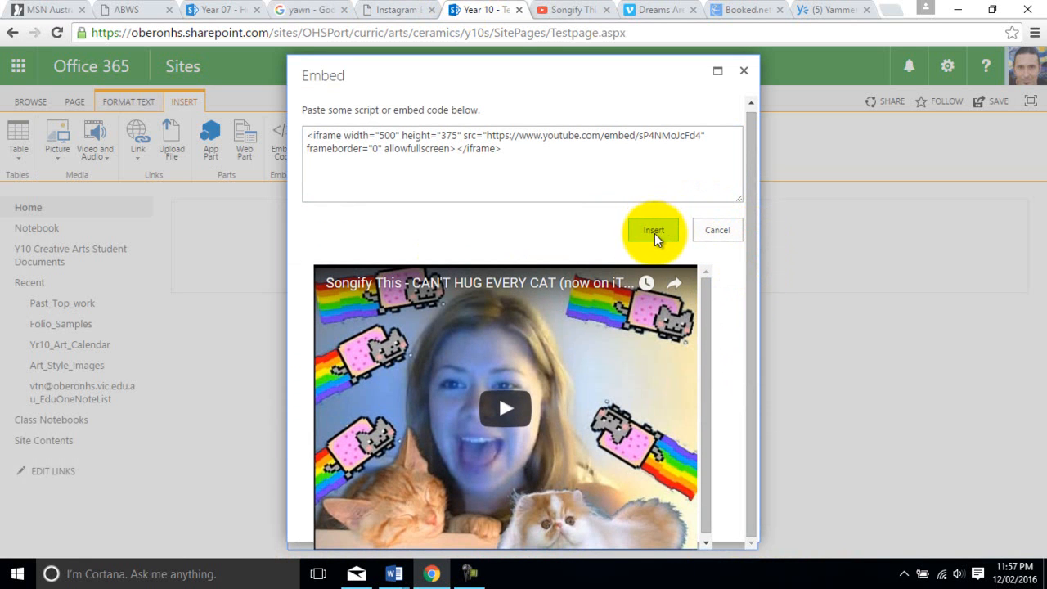
click(654, 232)
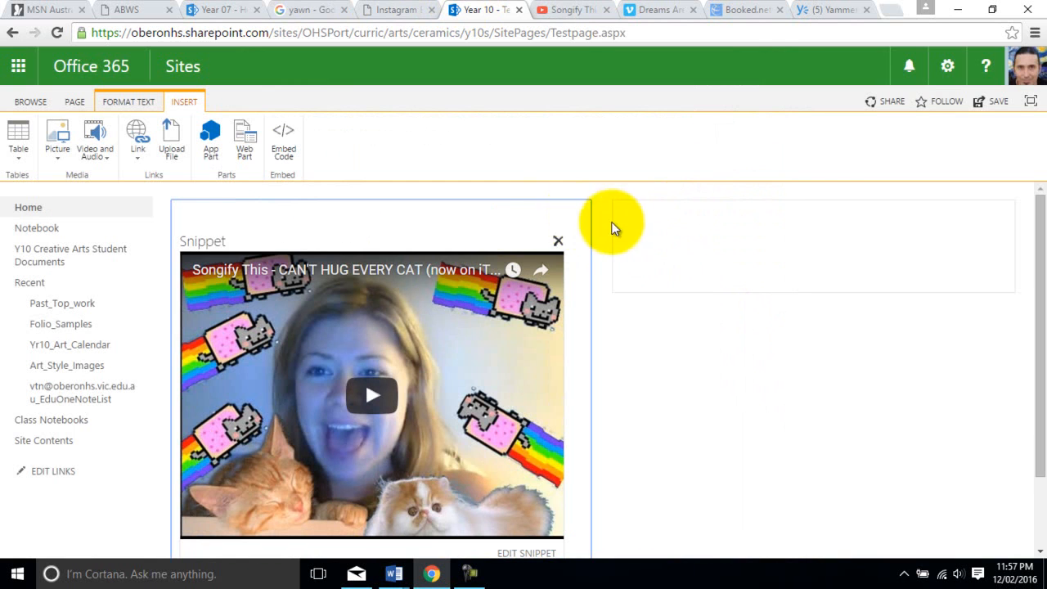
- Save Testpage and test the embedded cat video by playing it for a few seconds and pausing it
click(989, 105)
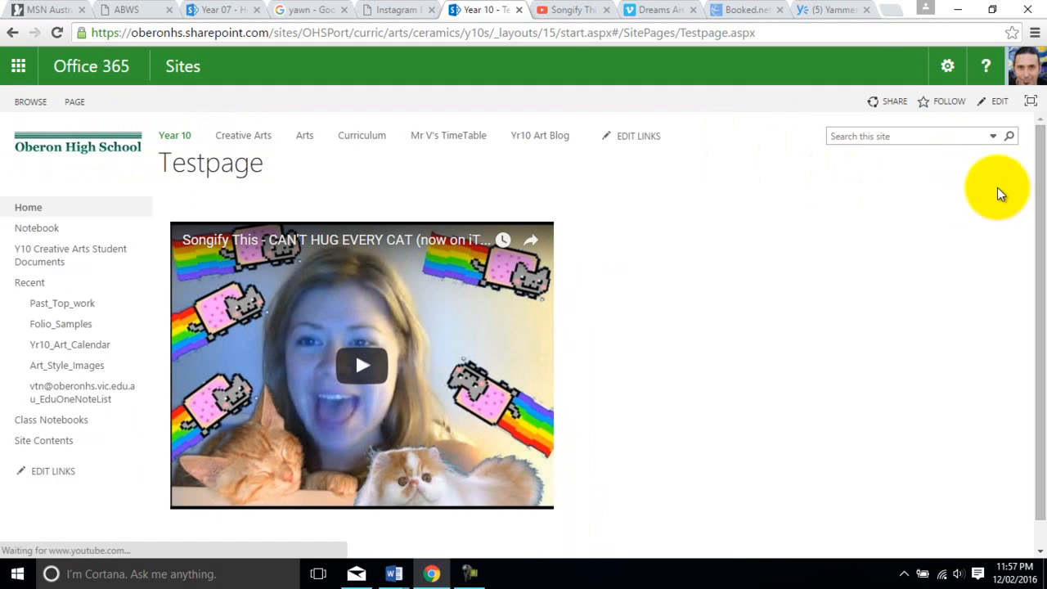
drag(1042, 183, 1041, 201)
click(356, 368)
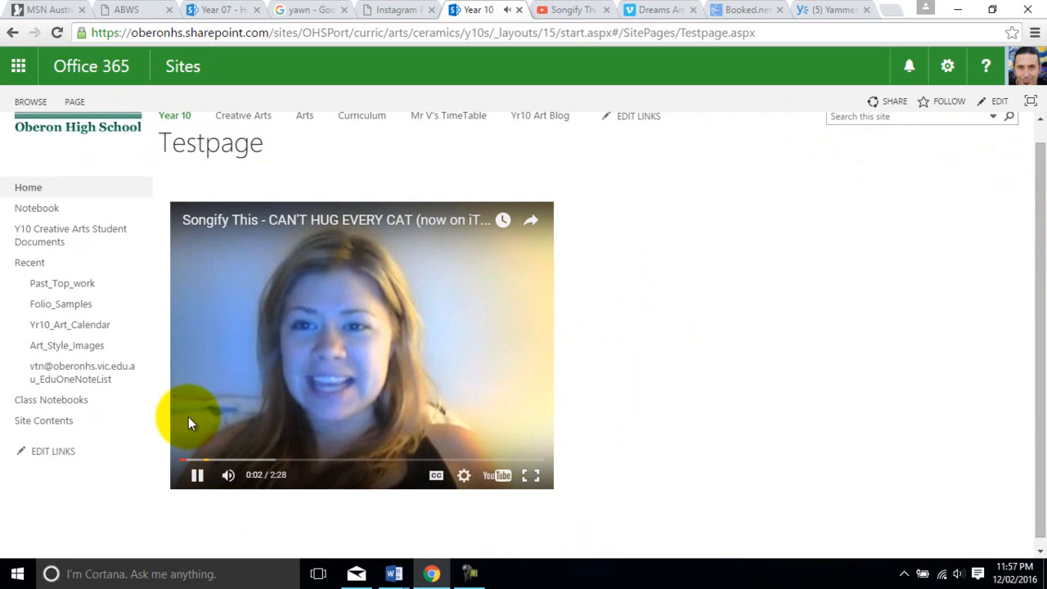
click(197, 477)
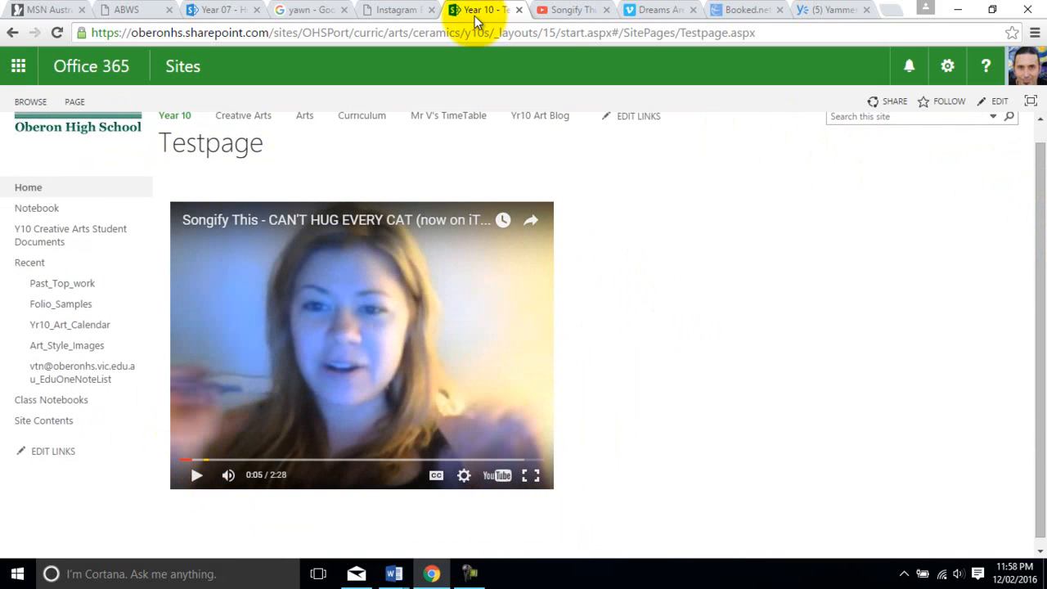
- Go from Testpage to the Year 10 home page through the site navigation
triple_click(184, 118)
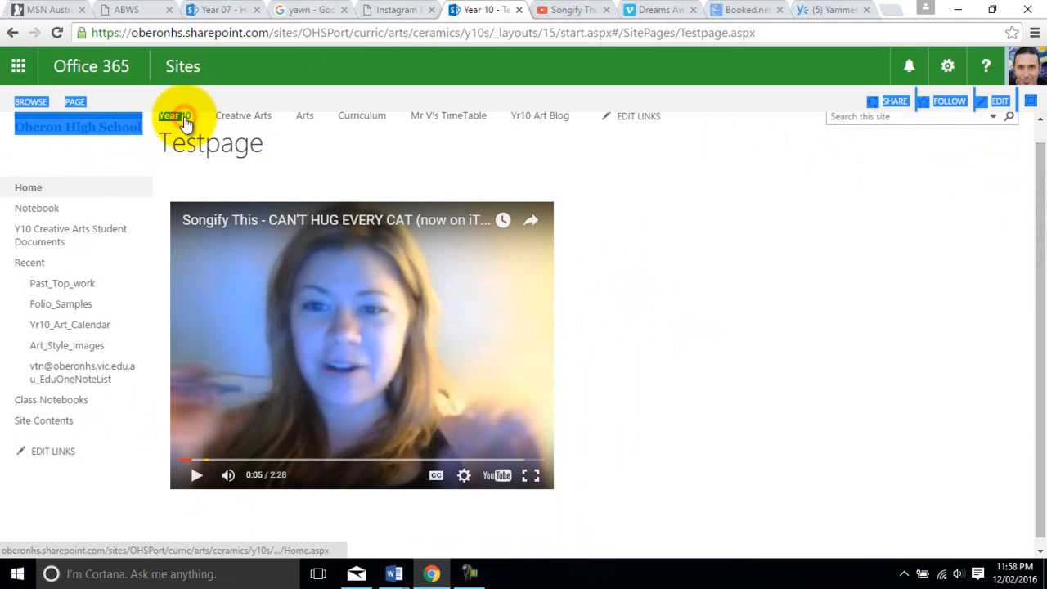
click(185, 120)
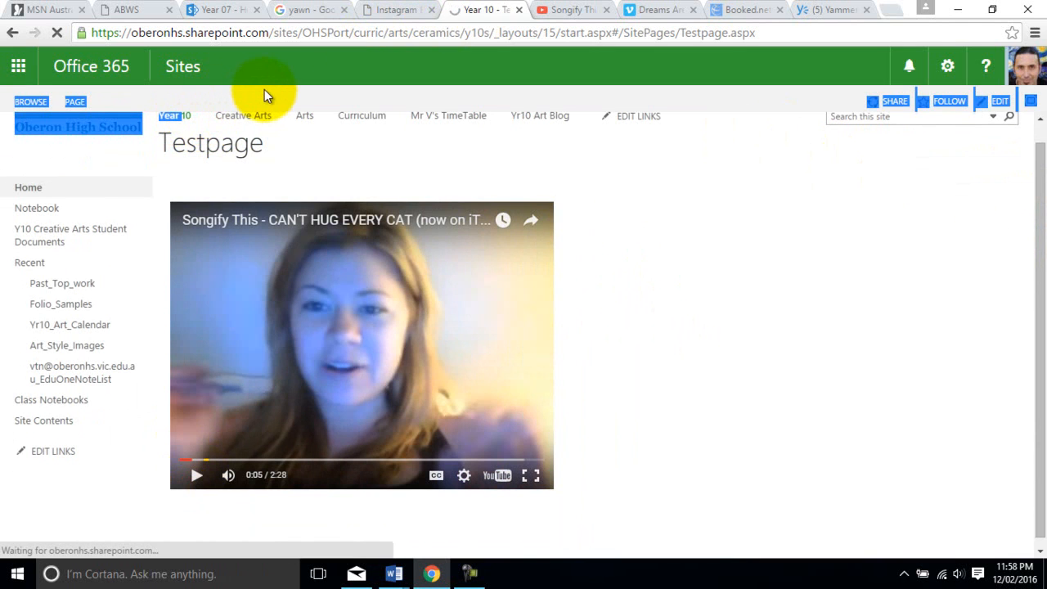